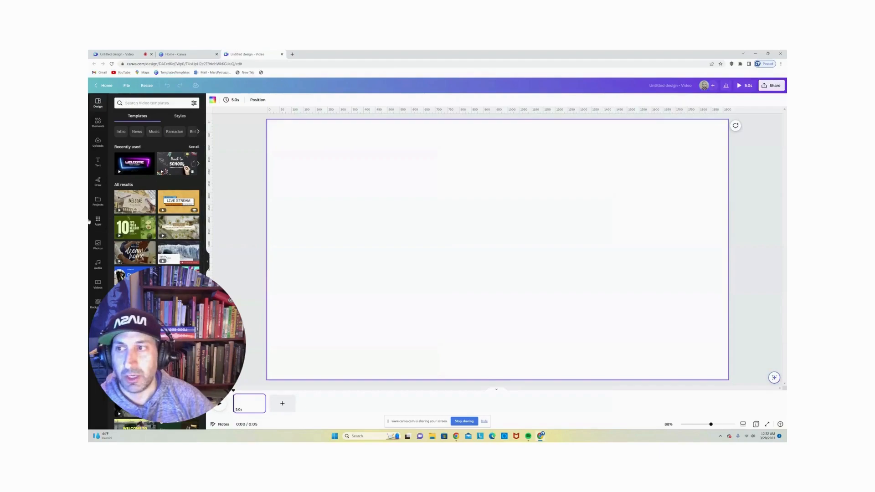
Paste the pixel-art planets image onto the blank page and enlarge it to the full page height, centred.
{"action": "left_click", "coordinate": [98, 142]}
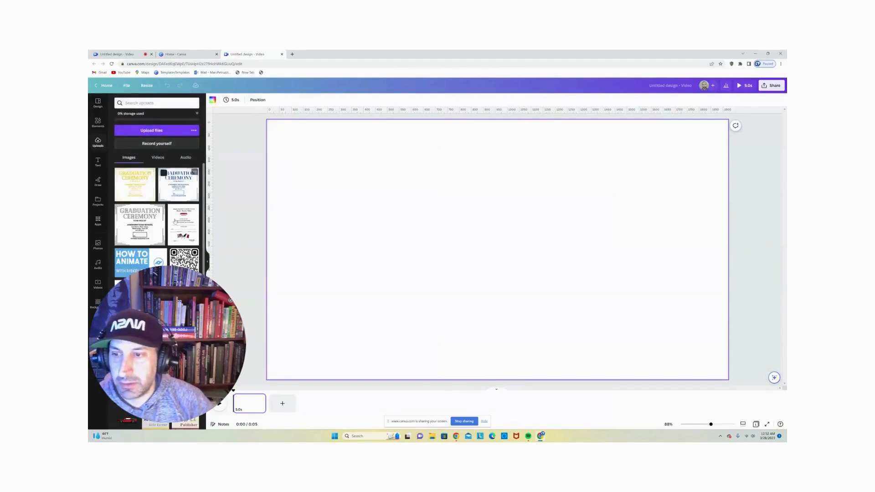
{"action": "key", "text": "ctrl+v"}
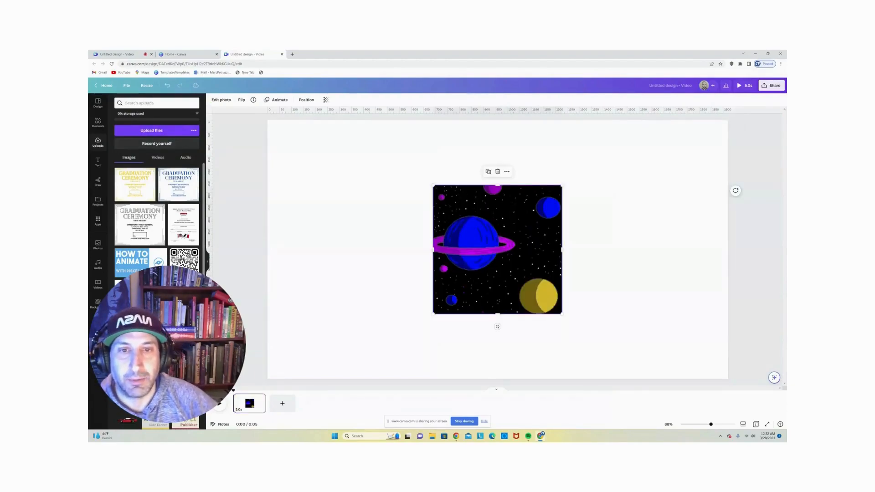
{"action": "left_click_drag", "start_coordinate": [466, 248], "coordinate": [401, 183]}
{"action": "left_click_drag", "start_coordinate": [495, 250], "coordinate": [621, 385]}
{"action": "mouse_move", "coordinate": [502, 250]}
{"action": "left_mouse_down"}
{"action": "mouse_move", "coordinate": [490, 249]}
{"action": "mouse_move", "coordinate": [500, 249]}
{"action": "left_mouse_up"}
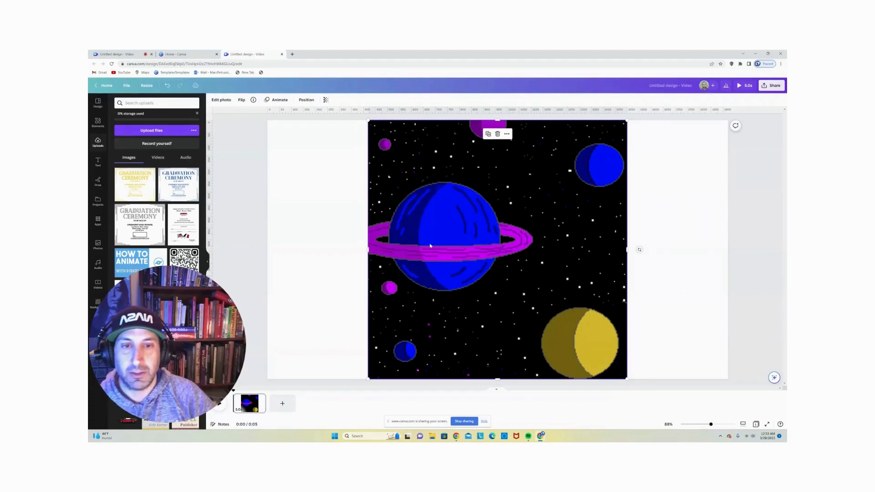
Paste the yellow square, align it to the page's upper-left corner and stretch it to cover the whole page.
{"action": "key", "text": "ctrl+v"}
{"action": "left_click_drag", "start_coordinate": [474, 233], "coordinate": [283, 142]}
{"action": "left_click", "coordinate": [337, 185]}
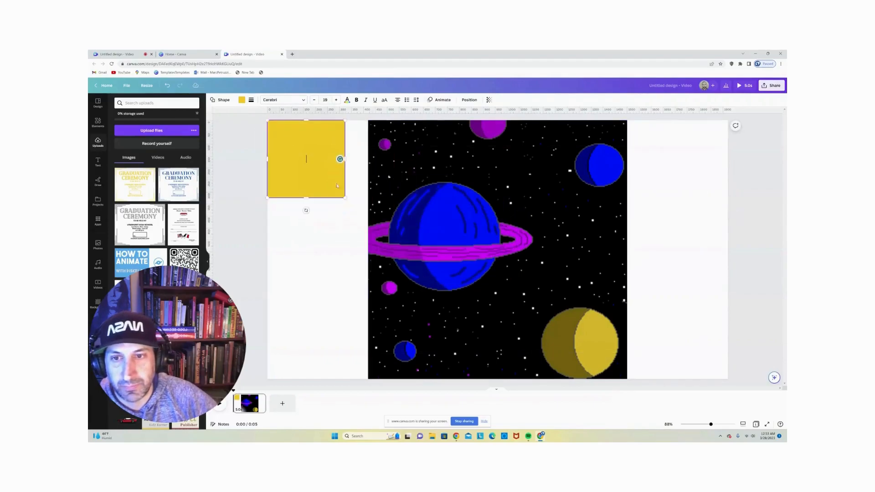
{"action": "left_click_drag", "start_coordinate": [345, 197], "coordinate": [731, 382]}
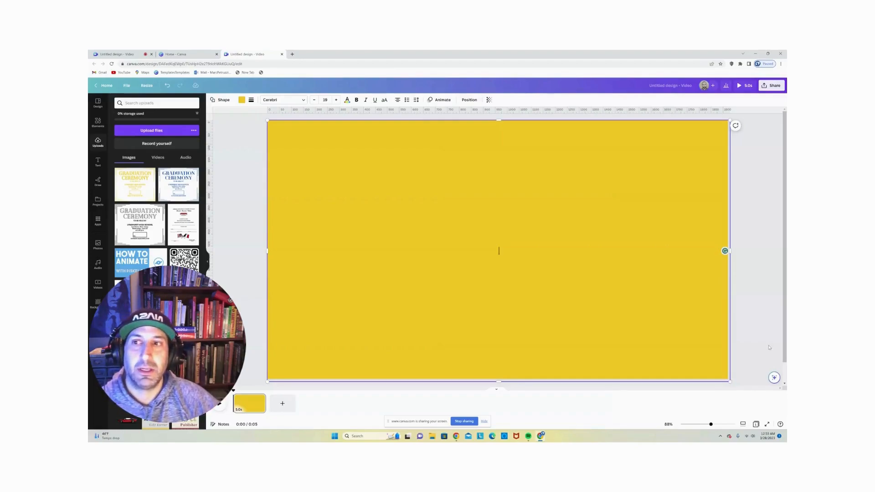
Recolour the full-page yellow rectangle black and send it to the back, behind the planets image.
{"action": "left_click", "coordinate": [242, 103]}
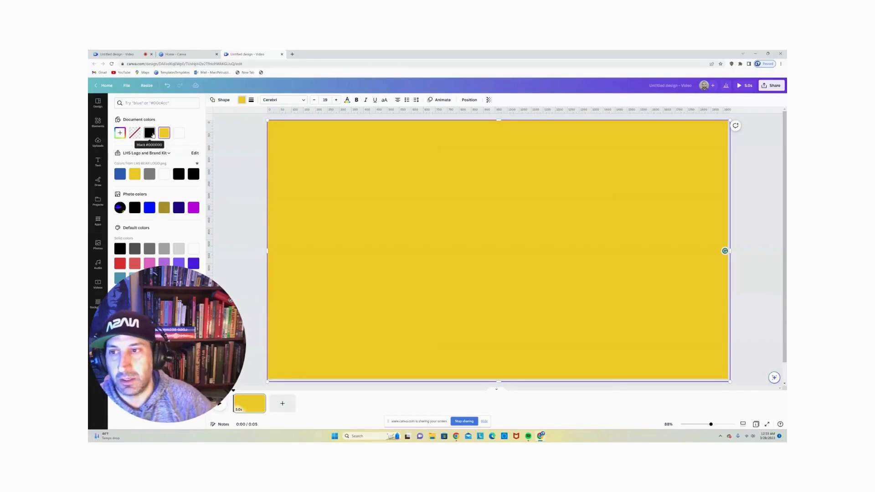
{"action": "left_click", "coordinate": [191, 175]}
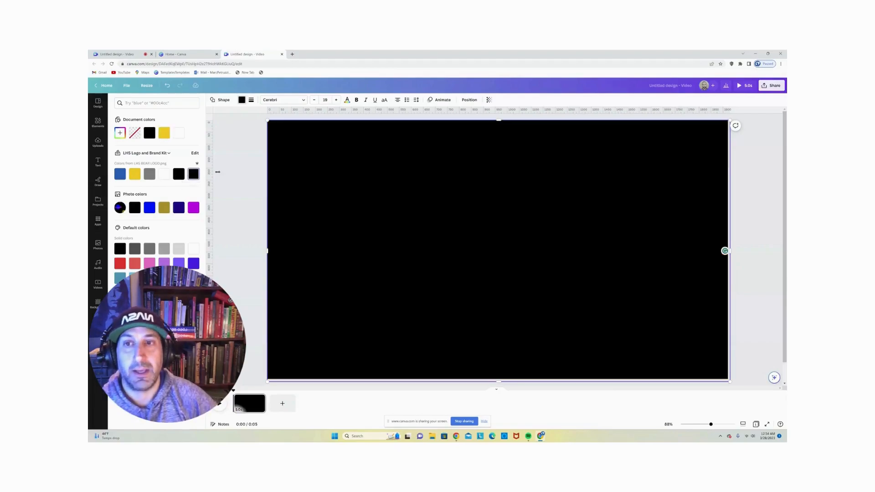
{"action": "right_click", "coordinate": [391, 174]}
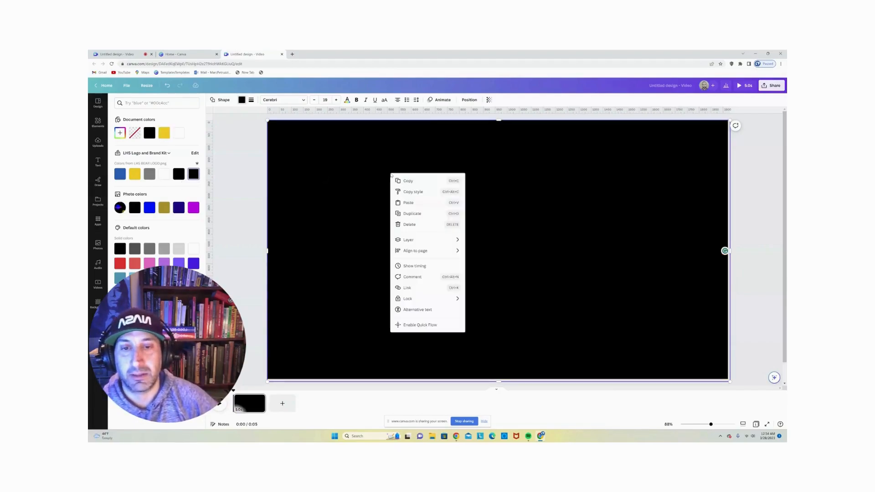
{"action": "mouse_move", "coordinate": [429, 239]}
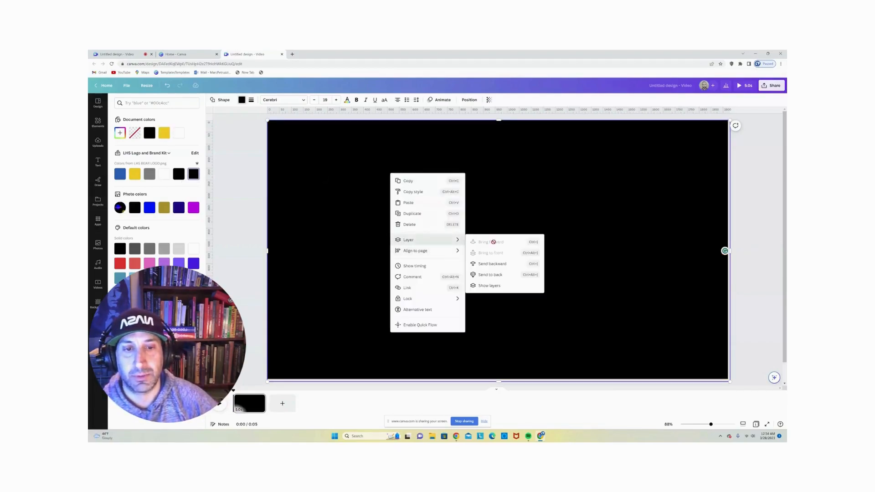
{"action": "left_click", "coordinate": [490, 275]}
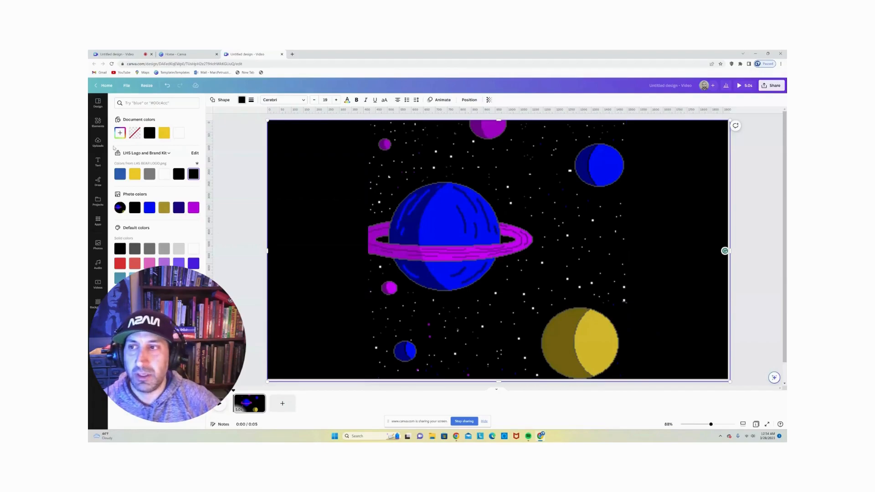
Add the animated rocket from the uploaded videos, shrink it and place it between the small blue and yellow planets.
{"action": "left_click", "coordinate": [98, 141]}
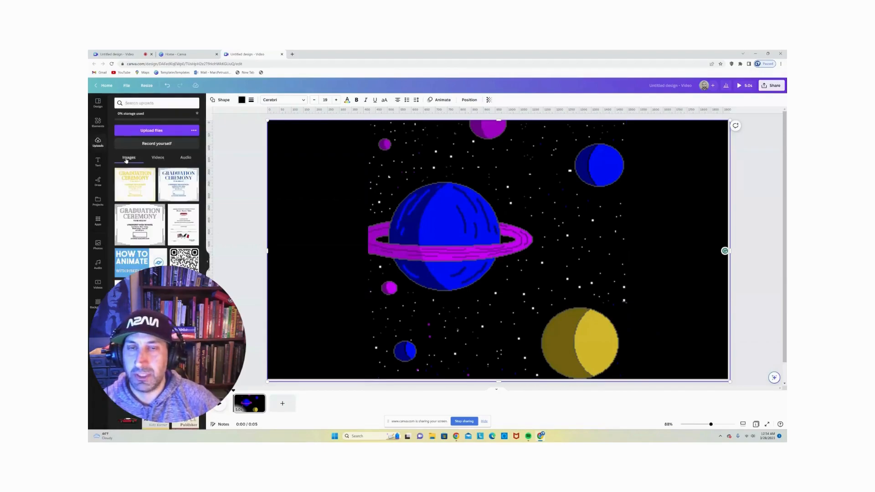
{"action": "left_click", "coordinate": [157, 157]}
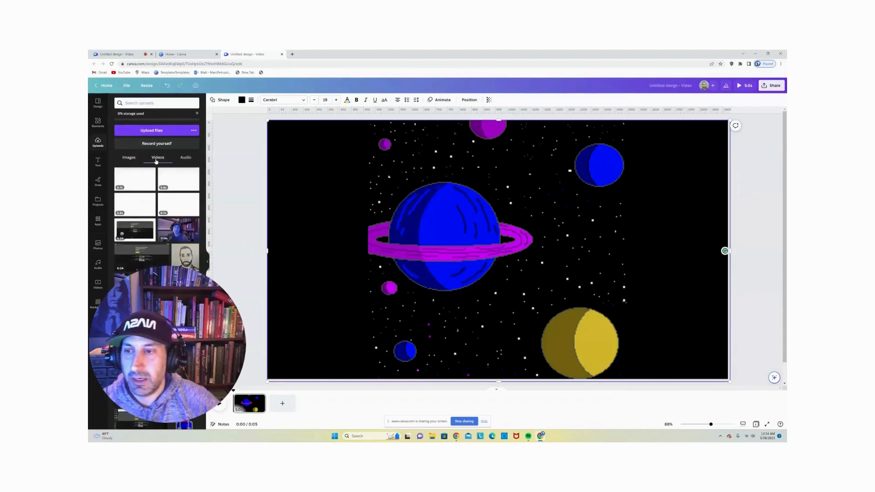
{"action": "scroll", "coordinate": [157, 219], "scroll_direction": "down", "scroll_amount": 3}
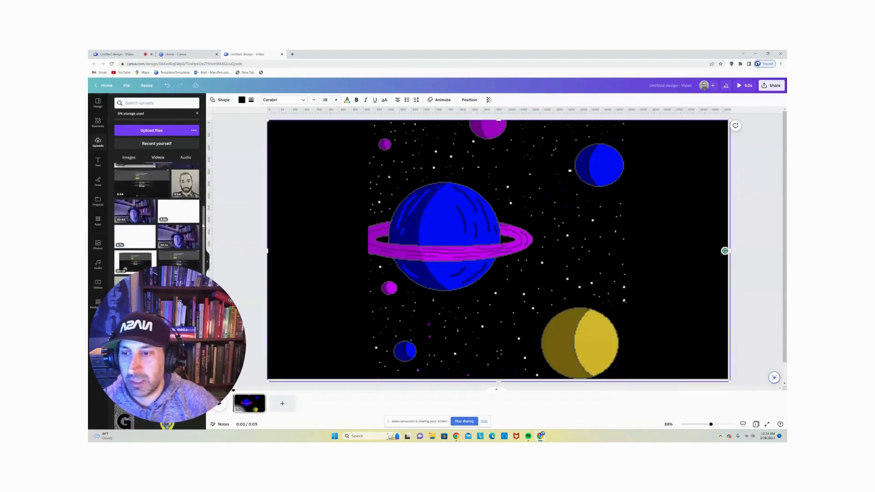
{"action": "left_click", "coordinate": [157, 351]}
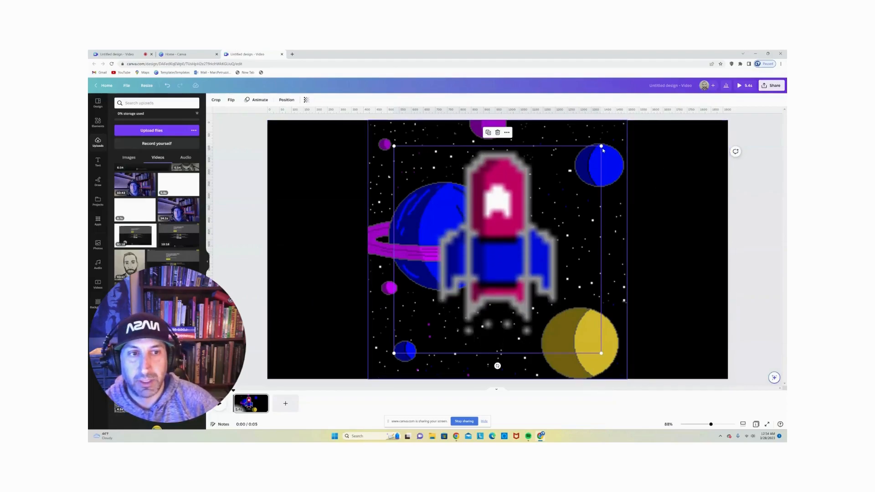
{"action": "left_click_drag", "start_coordinate": [602, 146], "coordinate": [495, 339]}
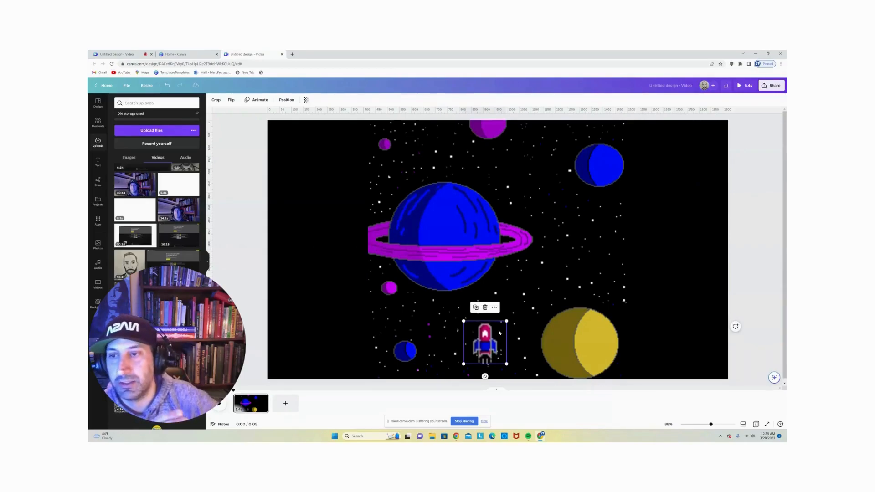
Hide the uploads list and shorten the page's duration to 0.1 s.
{"action": "left_click", "coordinate": [208, 262]}
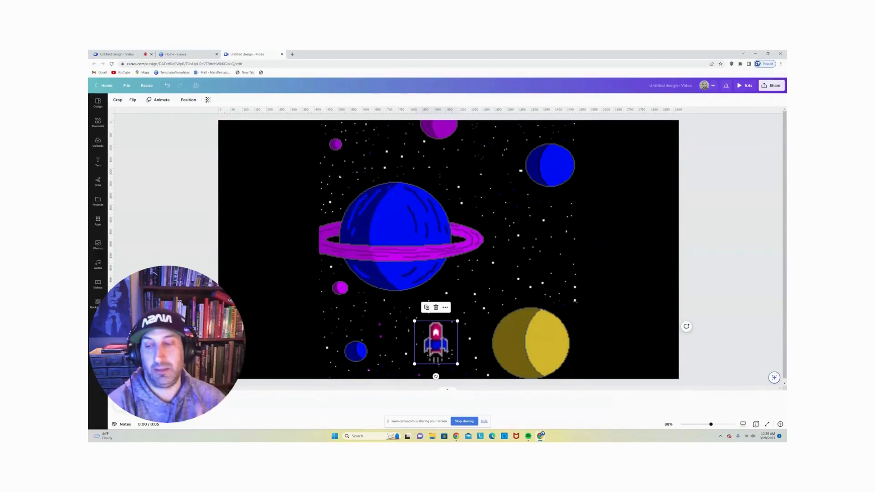
{"action": "key", "text": "Escape"}
{"action": "left_click_drag", "start_coordinate": [225, 403], "coordinate": [535, 409]}
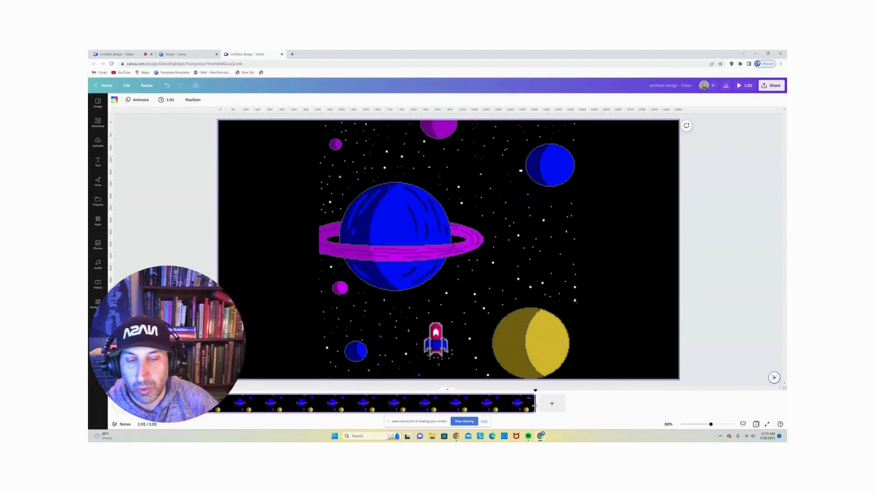
{"action": "left_click_drag", "start_coordinate": [536, 409], "coordinate": [241, 409]}
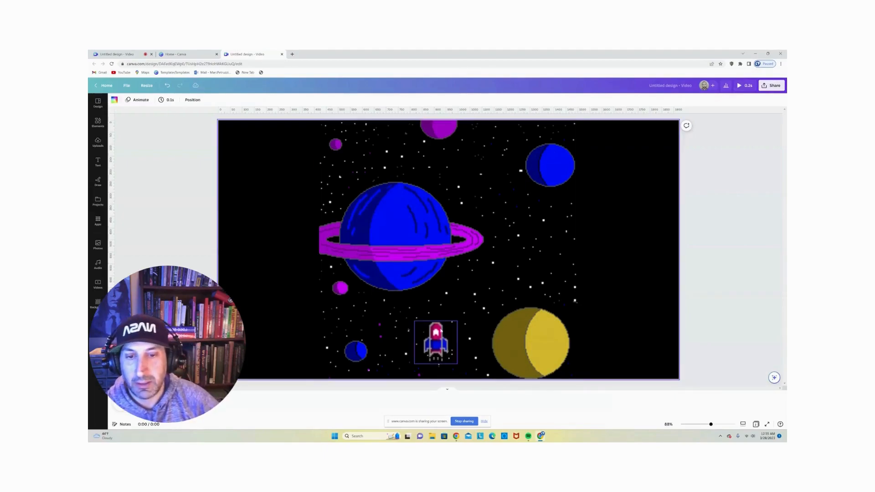
Build frames two to four by duplicating the page and moving the rocket slightly up and right on each copy.
{"action": "left_click", "coordinate": [443, 328]}
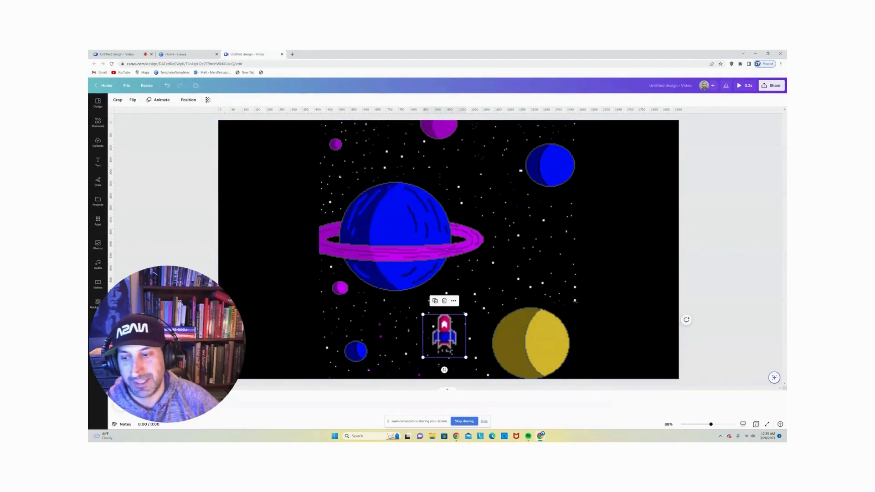
{"action": "left_click", "coordinate": [160, 401]}
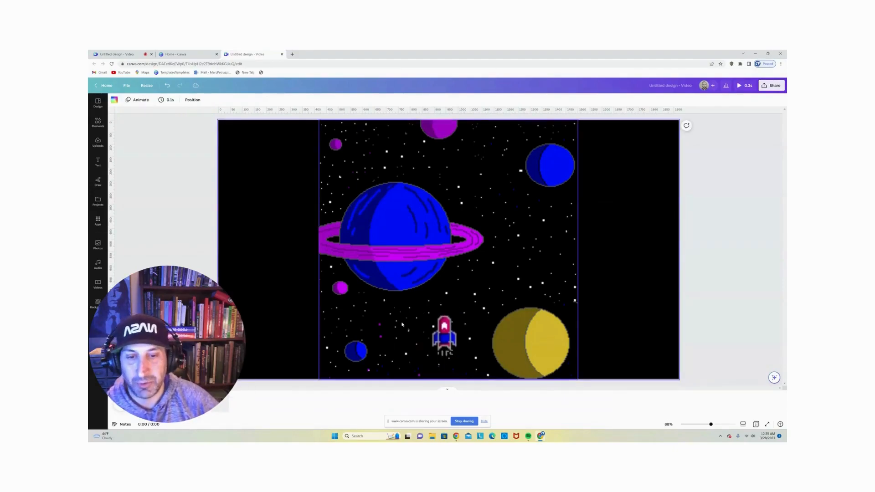
{"action": "left_click", "coordinate": [451, 324]}
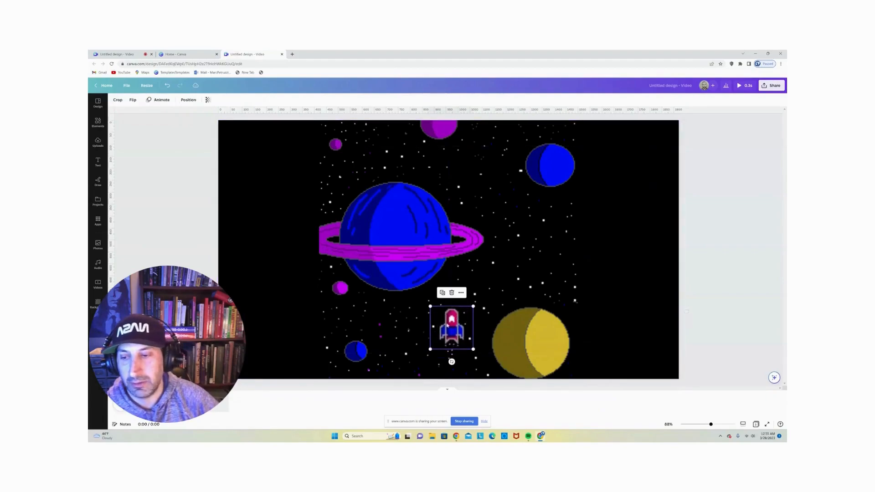
{"action": "left_click", "coordinate": [220, 406]}
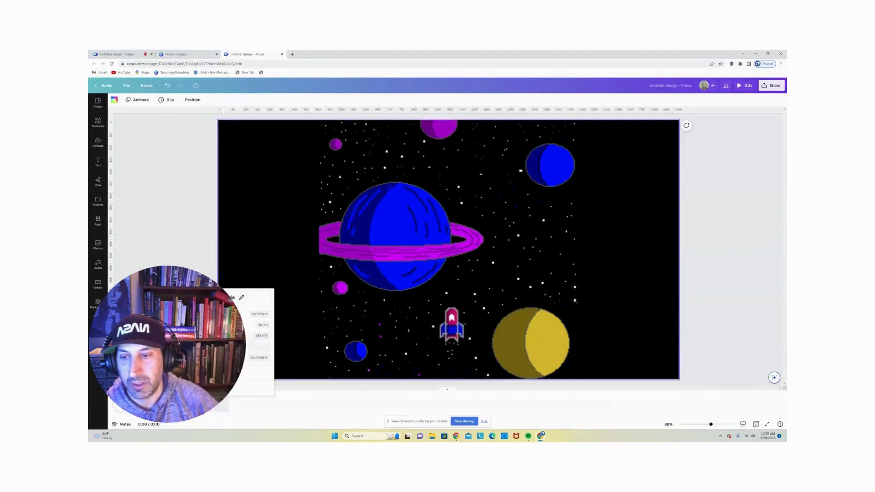
{"action": "left_click", "coordinate": [244, 324]}
{"action": "left_click_drag", "start_coordinate": [453, 321], "coordinate": [462, 310]}
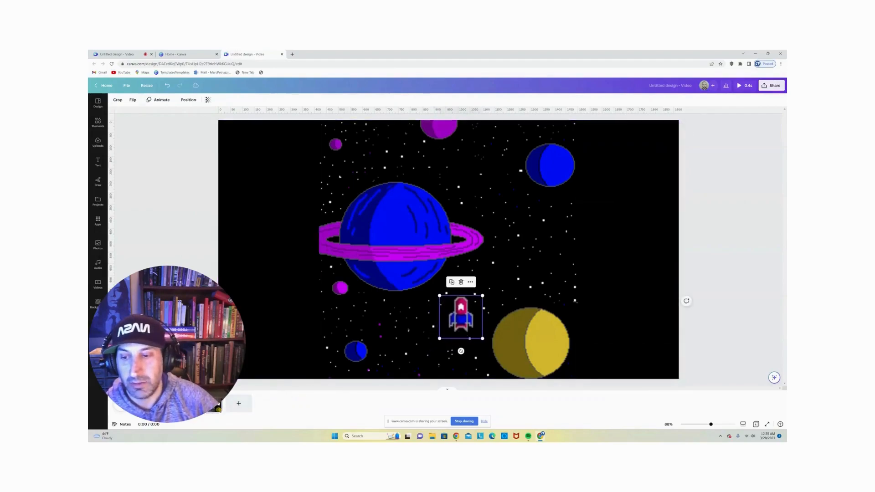
Duplicate the fourth page into a fifth and sixth frame, shifting the rocket a little further up and right on each.
{"action": "right_click", "coordinate": [214, 404]}
{"action": "left_click", "coordinate": [274, 325]}
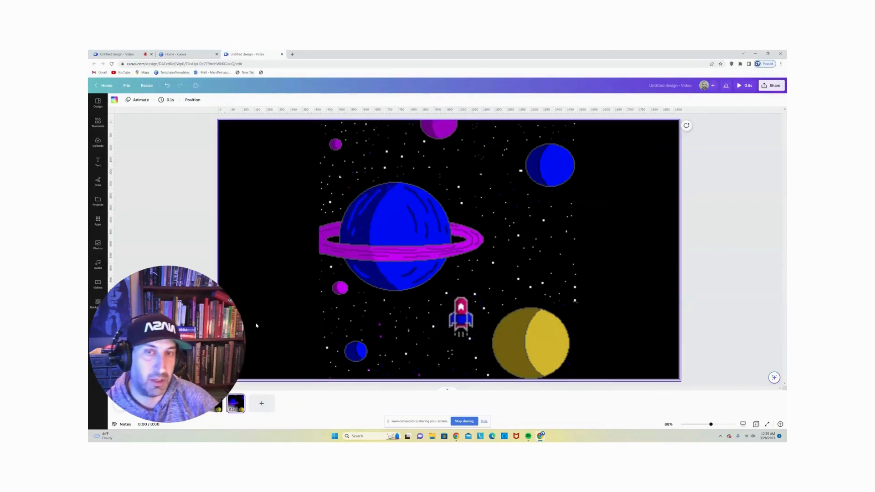
{"action": "left_click_drag", "start_coordinate": [462, 307], "coordinate": [470, 299]}
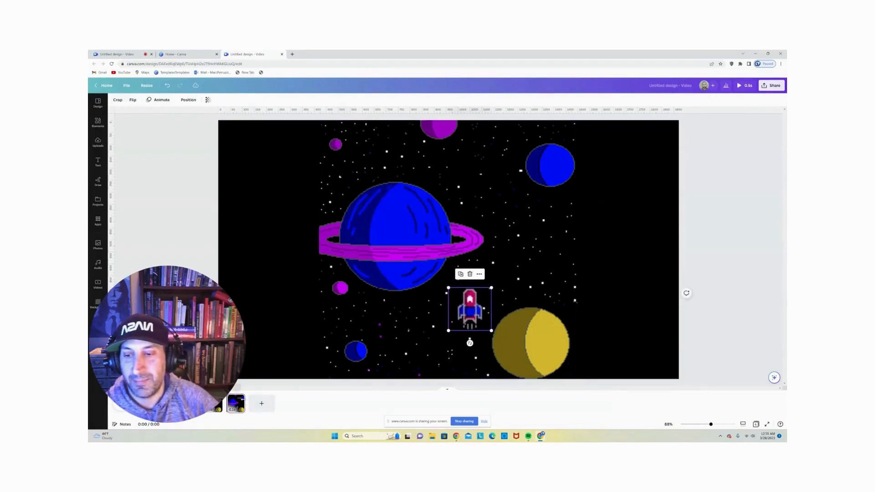
{"action": "right_click", "coordinate": [239, 401]}
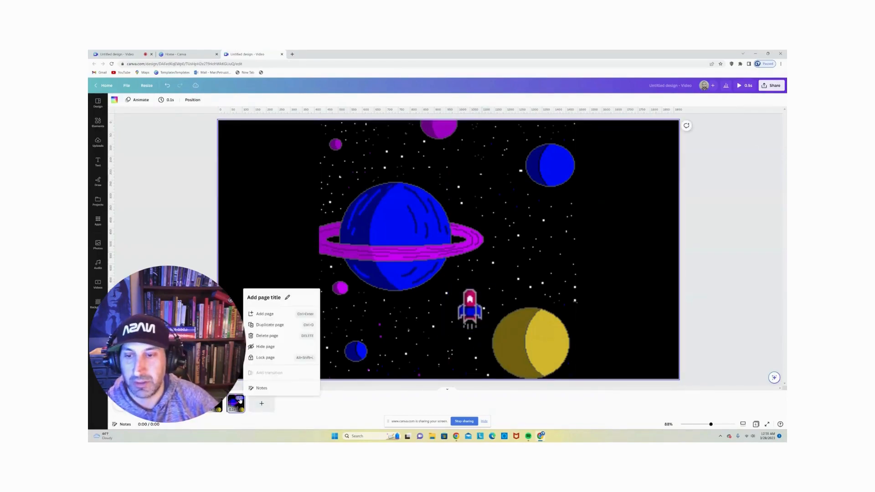
{"action": "left_click", "coordinate": [274, 326]}
{"action": "left_click", "coordinate": [470, 305]}
{"action": "left_click_drag", "start_coordinate": [470, 305], "coordinate": [482, 305]}
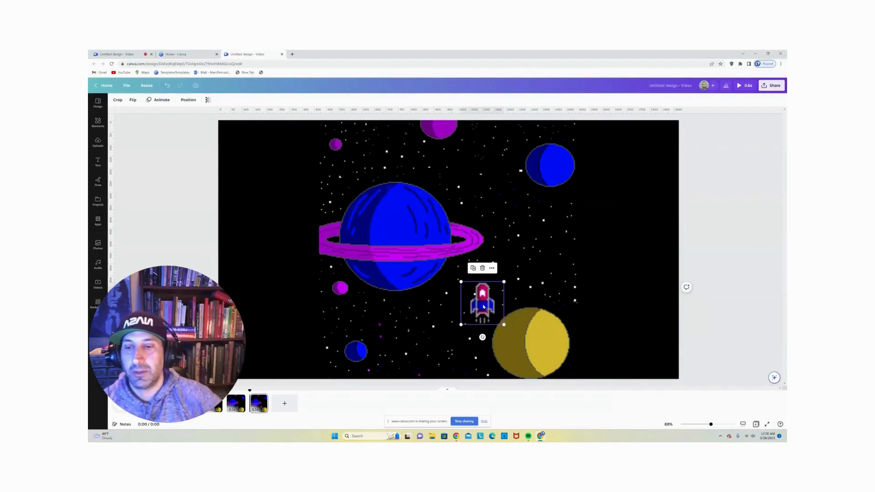
Create the seventh and eighth frames as page duplicates, moving the rocket diagonally towards the gap above the yellow planet.
{"action": "left_click", "coordinate": [263, 399]}
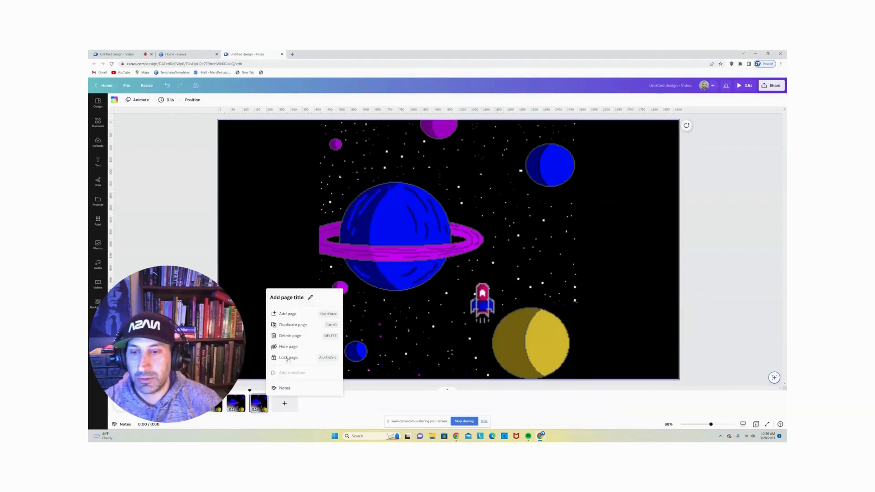
{"action": "left_click", "coordinate": [300, 326]}
{"action": "left_click_drag", "start_coordinate": [487, 300], "coordinate": [496, 292]}
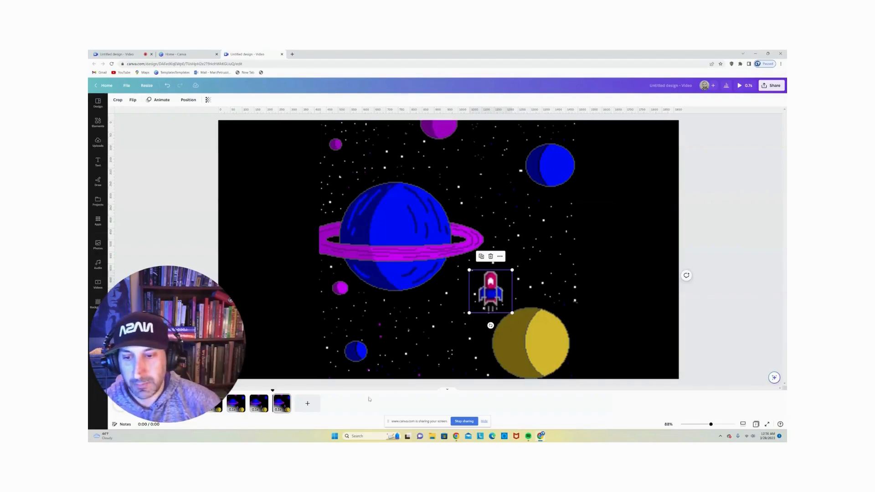
{"action": "right_click", "coordinate": [283, 403]}
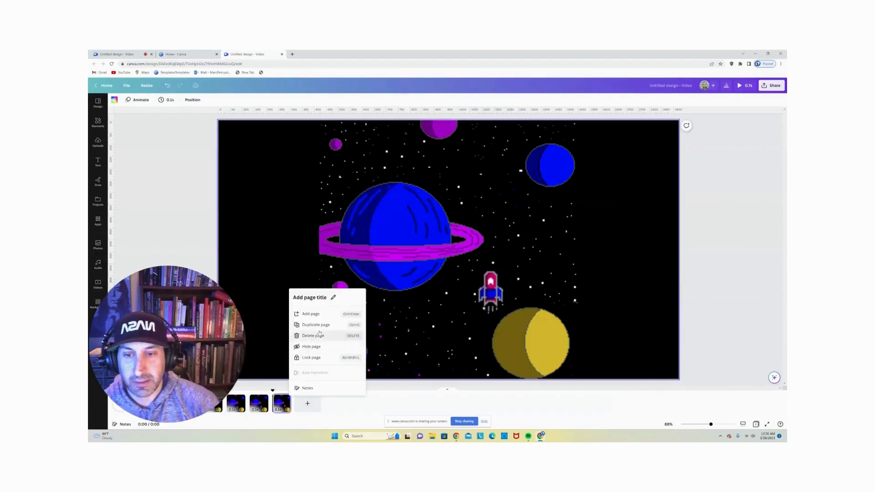
{"action": "left_click", "coordinate": [316, 325]}
{"action": "left_click", "coordinate": [495, 297]}
{"action": "left_click_drag", "start_coordinate": [495, 298], "coordinate": [503, 286]}
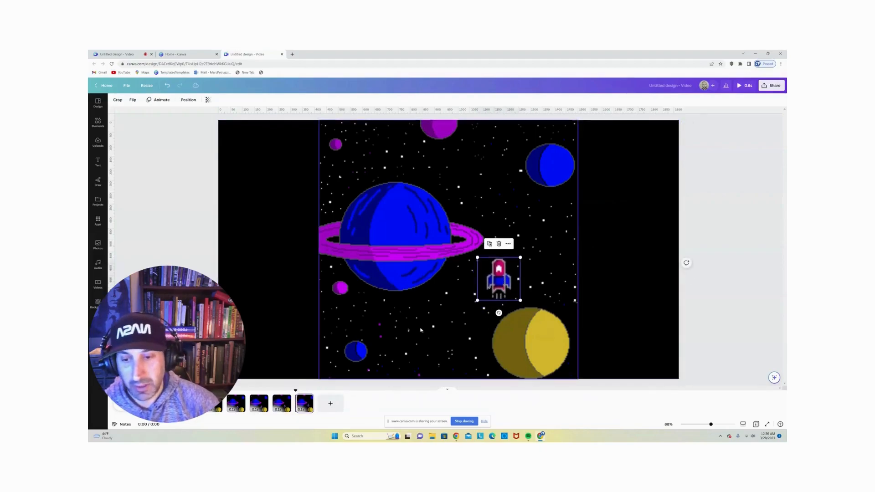
Add the ninth and tenth frames by duplicating the last page, moving the rocket diagonally up past the yellow planet each time.
{"action": "right_click", "coordinate": [304, 401]}
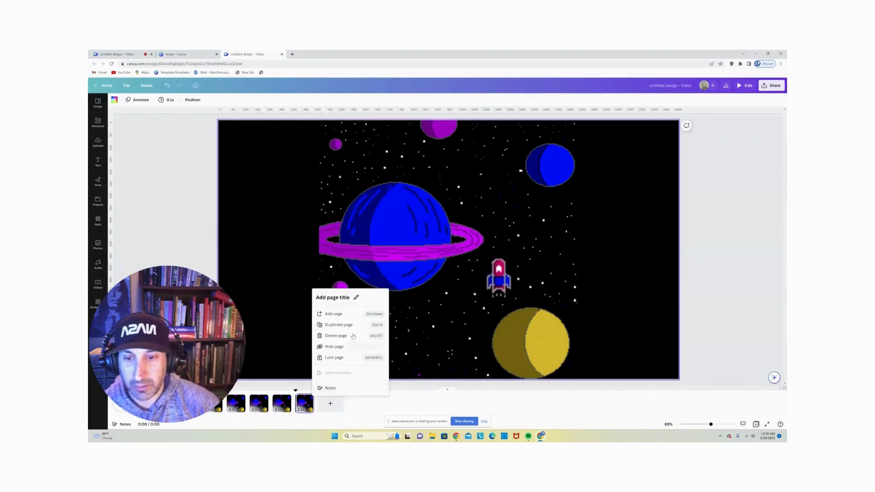
{"action": "left_click", "coordinate": [339, 325]}
{"action": "left_click", "coordinate": [498, 278]}
{"action": "left_click_drag", "start_coordinate": [498, 279], "coordinate": [506, 272]}
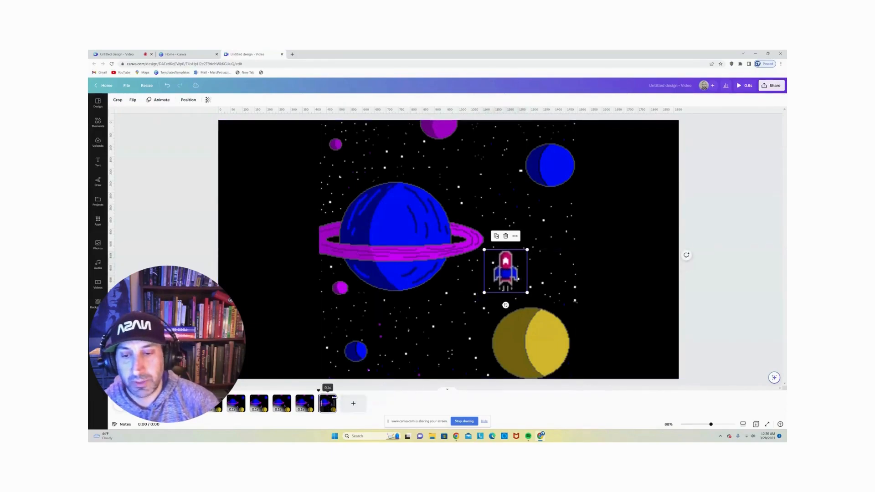
{"action": "right_click", "coordinate": [334, 400]}
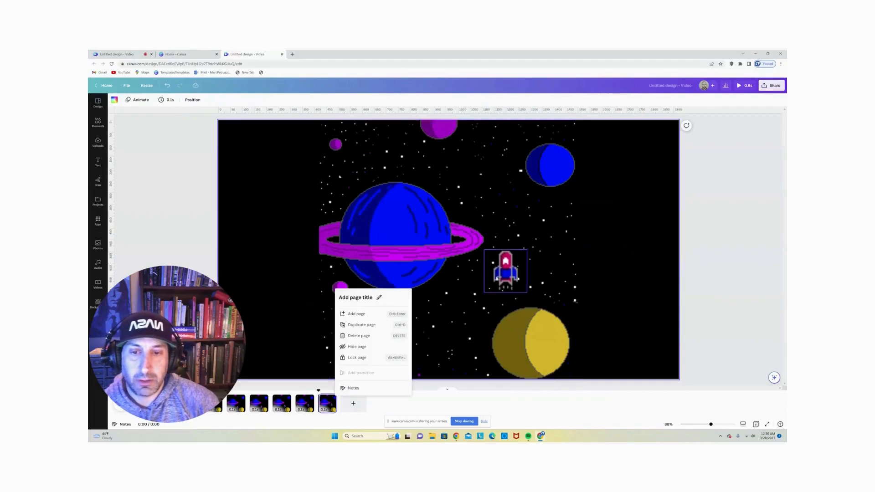
{"action": "left_click", "coordinate": [360, 324]}
{"action": "left_click_drag", "start_coordinate": [511, 270], "coordinate": [520, 258]}
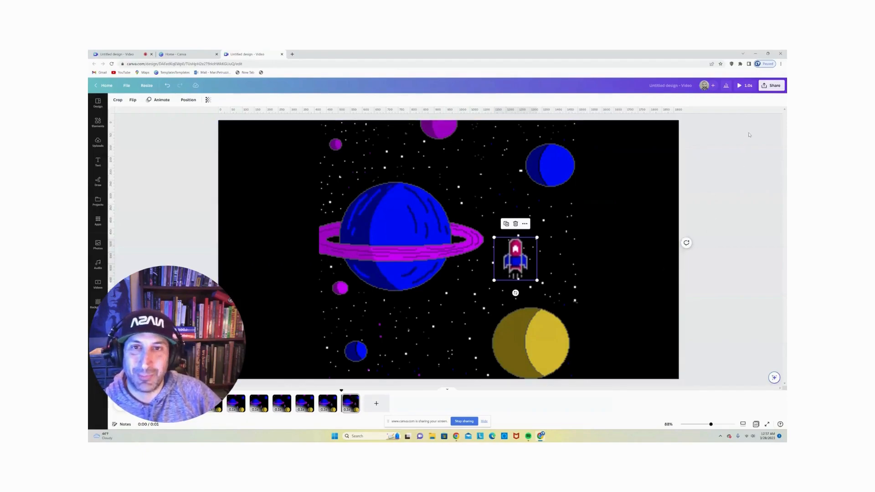
Preview the frame-by-frame rocket animation full screen and return to the editor.
{"action": "left_click", "coordinate": [740, 87]}
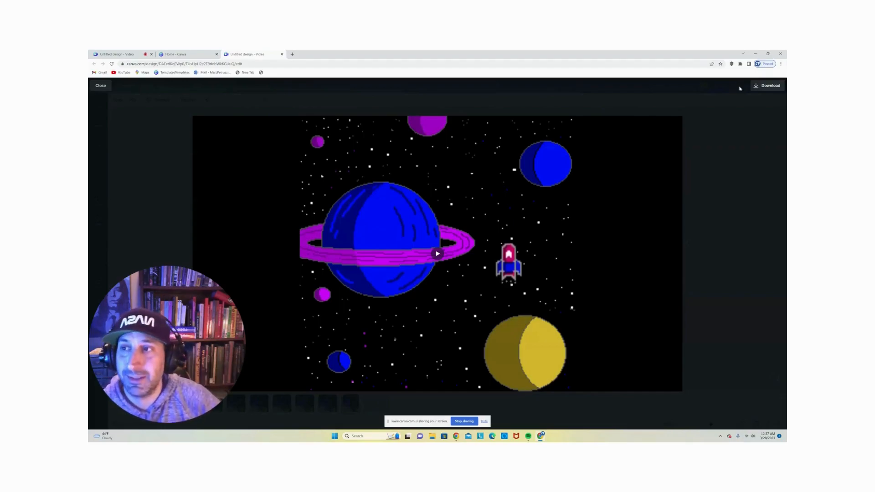
{"action": "left_click", "coordinate": [102, 86]}
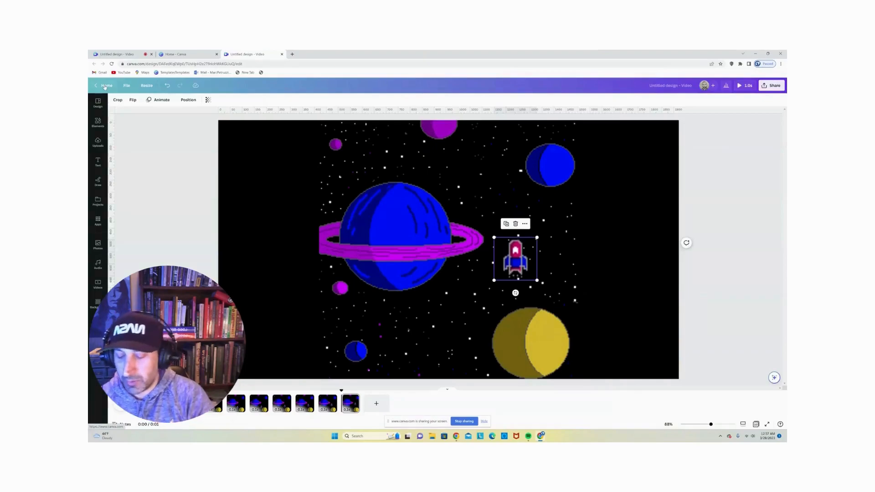
Undo the duplicated frames and rocket moves until only the starting page with the rocket near the lower edge remains.
{"action": "key", "text": "ctrl+z"}
{"action": "key", "text": "ctrl+z"}
{"action": "key", "text": "ctrl+z"}
{"action": "key", "text": "ctrl+z"}
{"action": "key", "text": "ctrl+z"}
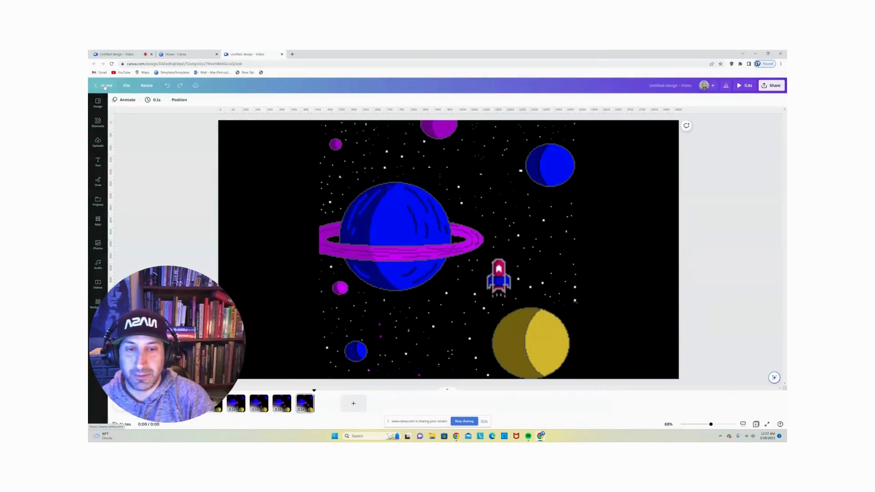
{"action": "key", "text": "ctrl+z"}
{"action": "key", "text": "ctrl+z"}
{"action": "key", "text": "ctrl+z"}
{"action": "key", "text": "ctrl+z"}
{"action": "key", "text": "ctrl+z"}
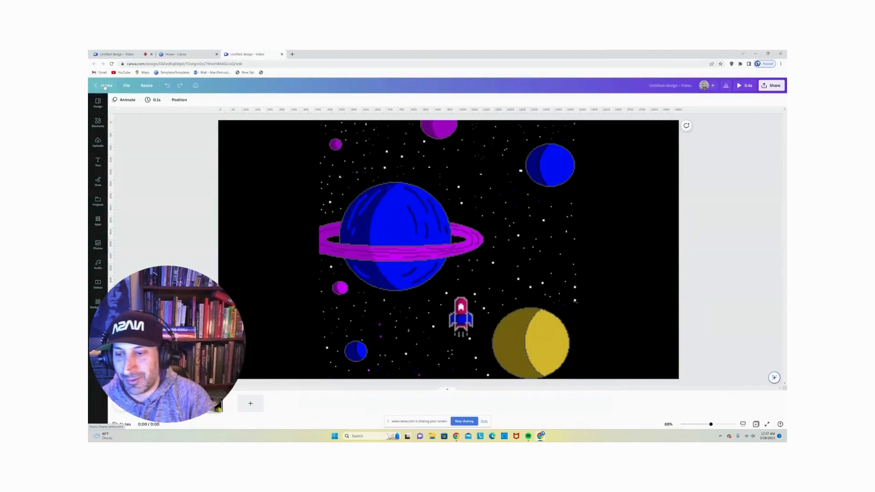
{"action": "key", "text": "ctrl+z"}
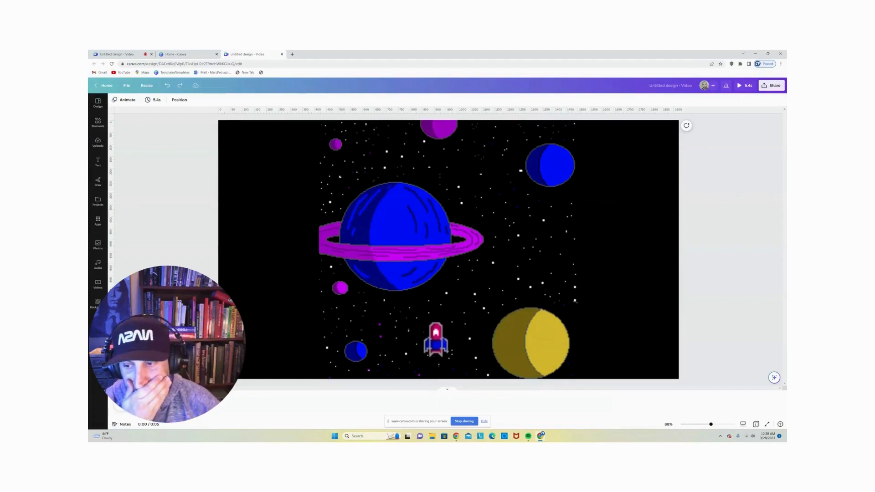
Duplicate the page and move the rocket on the copy onto the small blue planet at the upper right.
{"action": "left_click", "coordinate": [168, 403]}
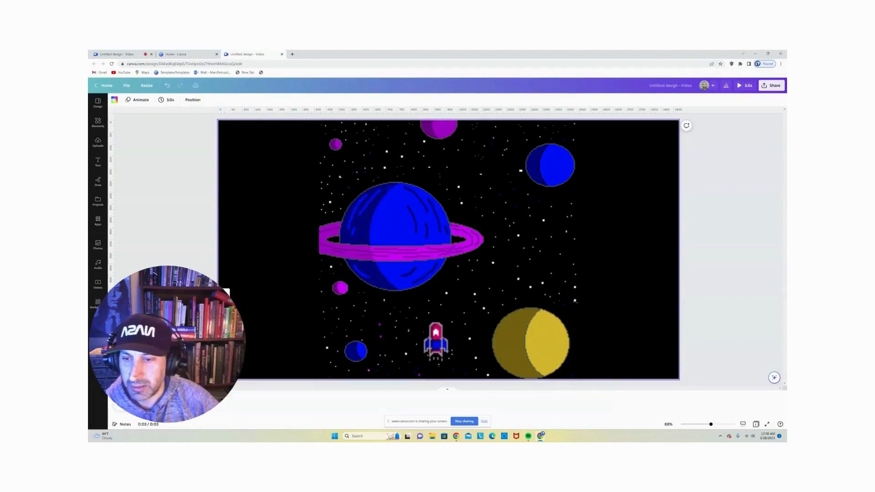
{"action": "key", "text": "ctrl+d"}
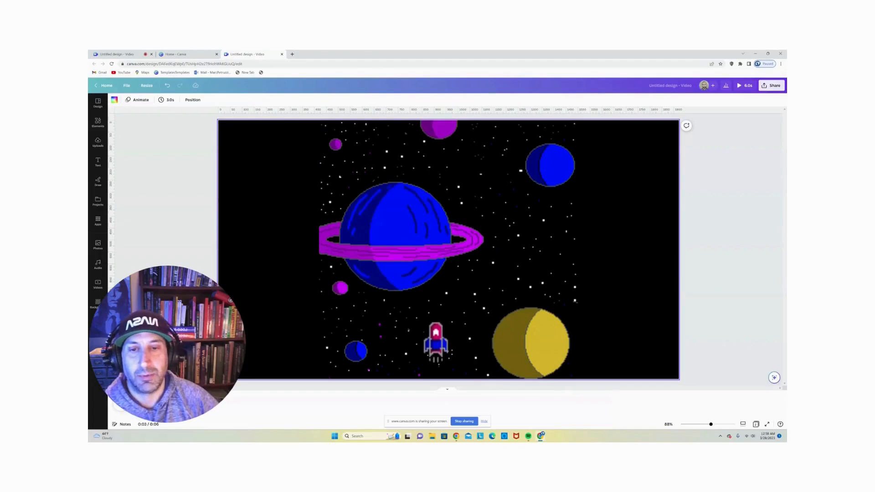
{"action": "left_click", "coordinate": [437, 346]}
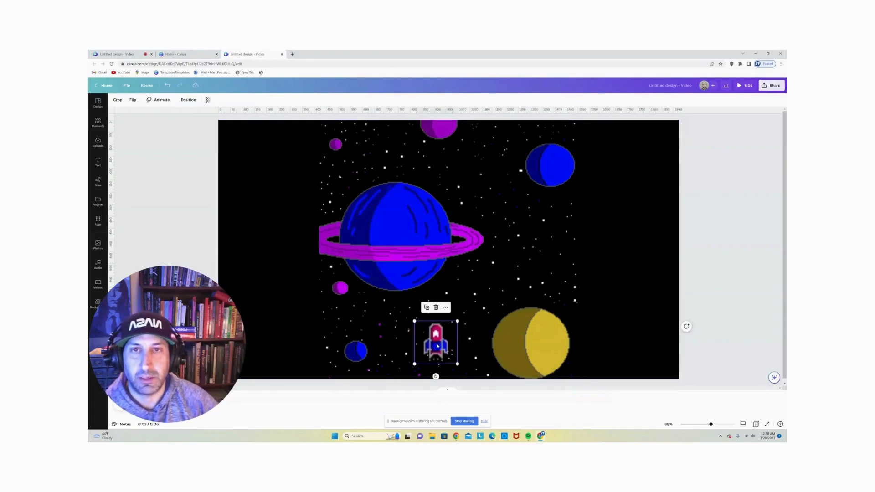
{"action": "left_click_drag", "start_coordinate": [439, 344], "coordinate": [555, 167]}
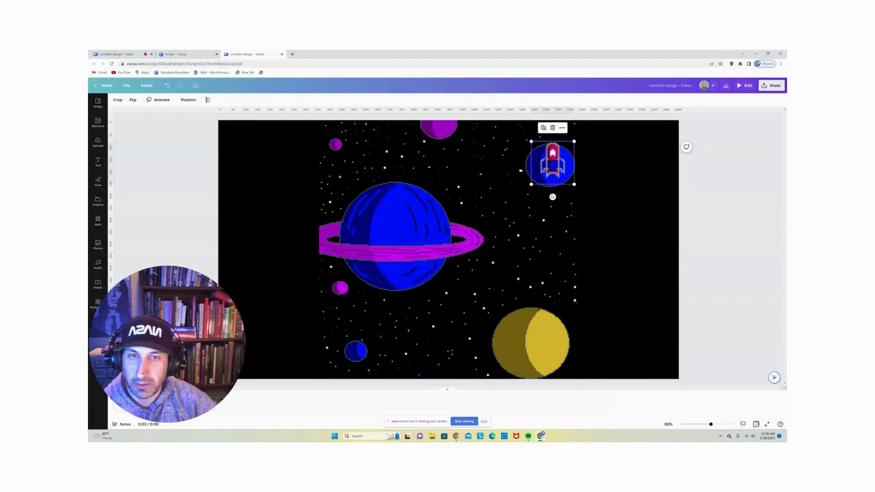
Add a Match & Move transition of 1.5 seconds between the two pages and preview the video.
{"action": "left_click", "coordinate": [220, 403]}
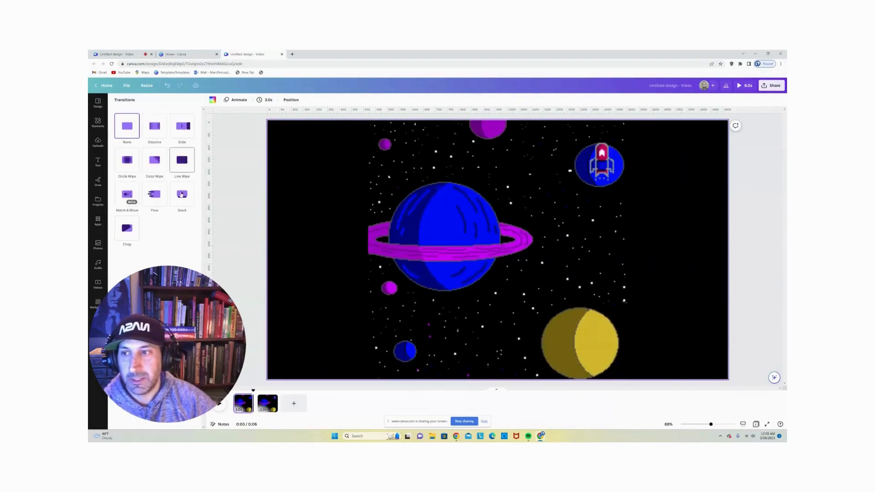
{"action": "left_click", "coordinate": [132, 202]}
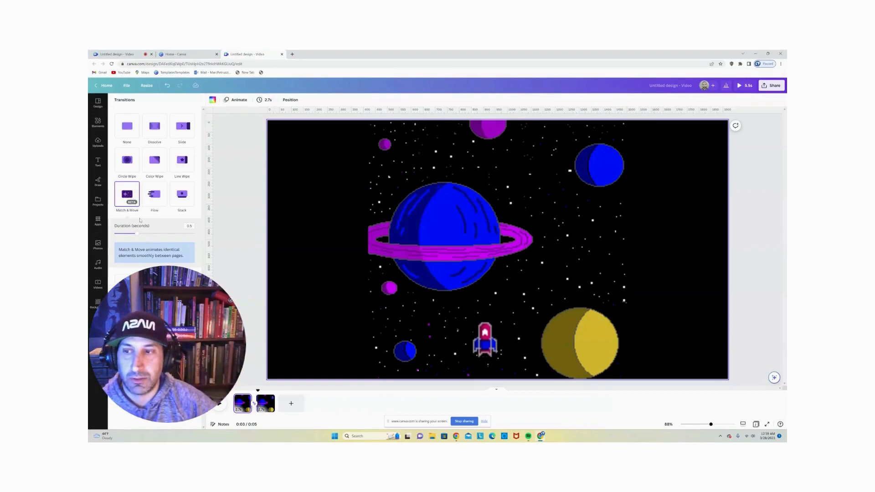
{"action": "left_click_drag", "start_coordinate": [138, 235], "coordinate": [201, 235]}
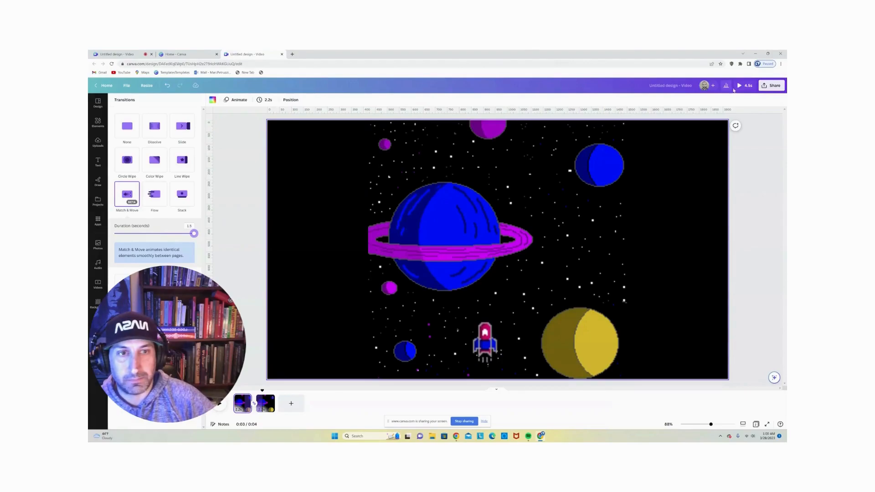
{"action": "left_click", "coordinate": [740, 87]}
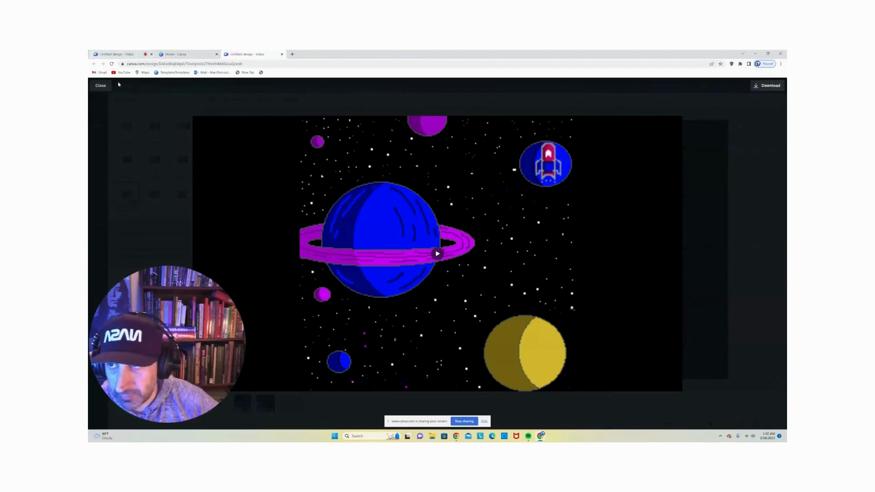
{"action": "left_click", "coordinate": [105, 87]}
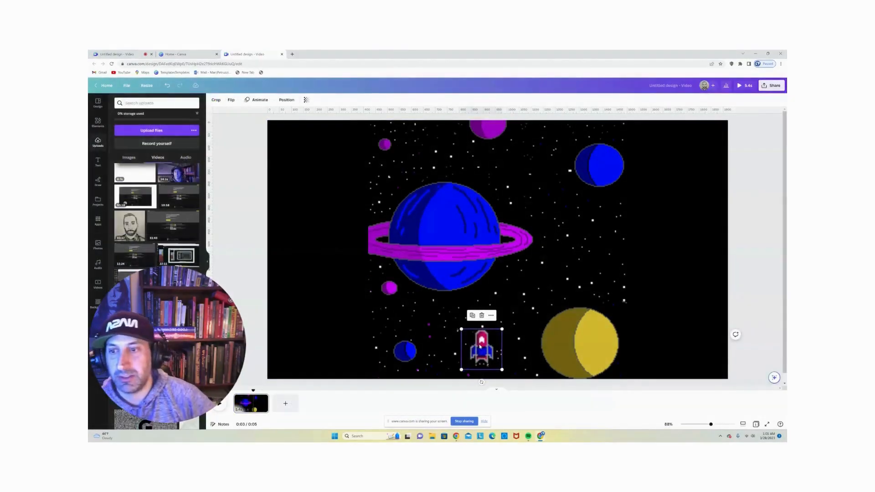
Start creating a custom element animation for the rocket on the single page.
{"action": "left_click", "coordinate": [207, 262]}
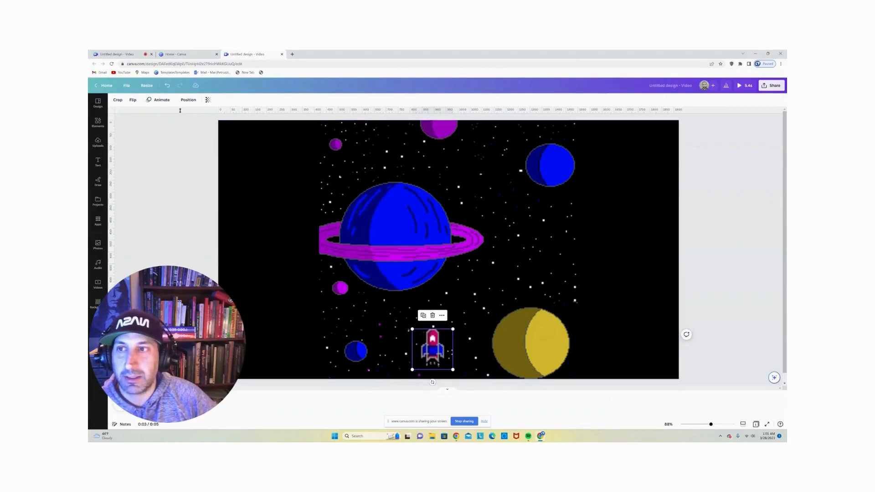
{"action": "left_click", "coordinate": [161, 100]}
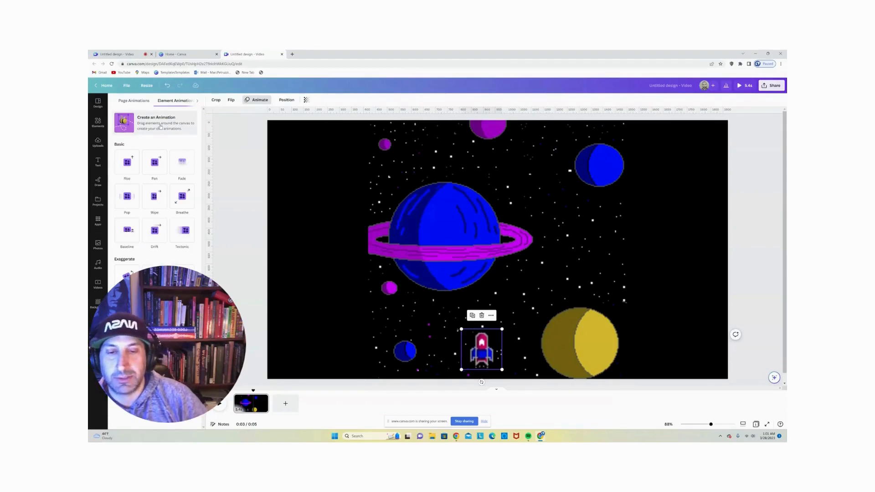
{"action": "left_click", "coordinate": [160, 126]}
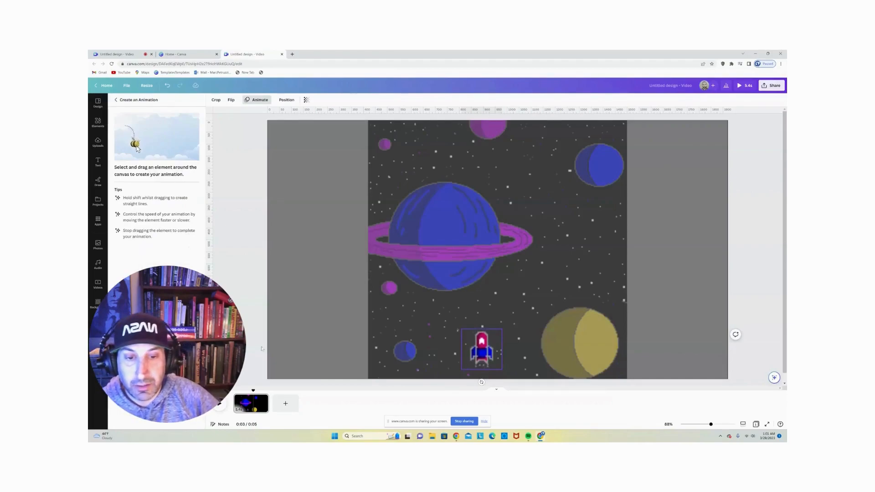
Try a winding flight path for the rocket with Steady movement, orientation to the path and a higher speed, and delete that path.
{"action": "mouse_move", "coordinate": [484, 350]}
{"action": "left_mouse_down"}
{"action": "mouse_move", "coordinate": [507, 312]}
{"action": "mouse_move", "coordinate": [552, 300]}
{"action": "mouse_move", "coordinate": [574, 263]}
{"action": "mouse_move", "coordinate": [575, 239]}
{"action": "mouse_move", "coordinate": [542, 176]}
{"action": "mouse_move", "coordinate": [452, 155]}
{"action": "mouse_move", "coordinate": [430, 130]}
{"action": "mouse_move", "coordinate": [432, 119]}
{"action": "left_mouse_up"}
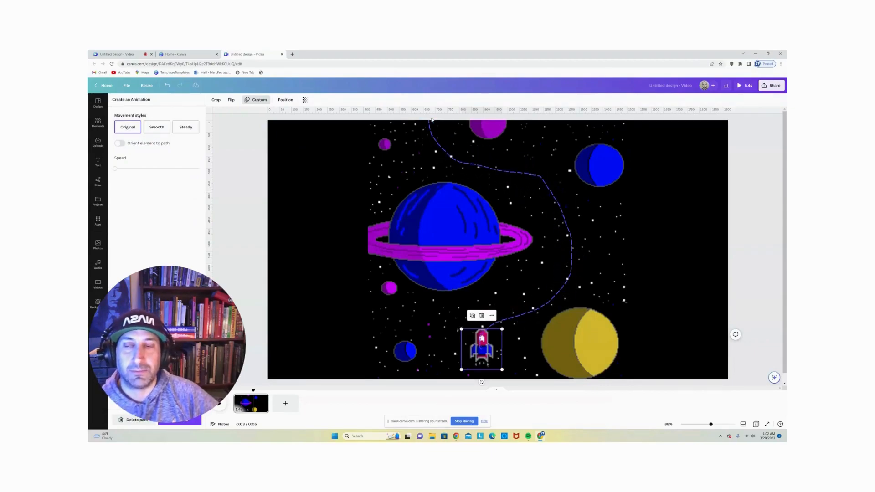
{"action": "left_click", "coordinate": [151, 128]}
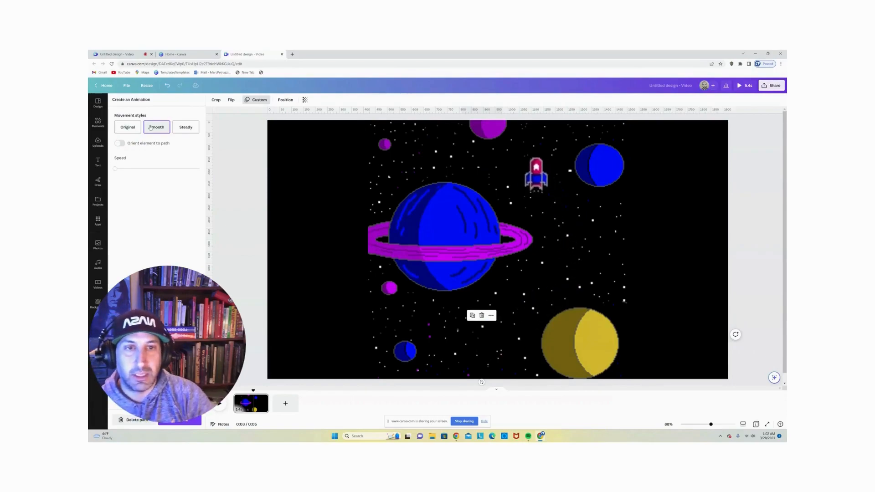
{"action": "left_click", "coordinate": [186, 128]}
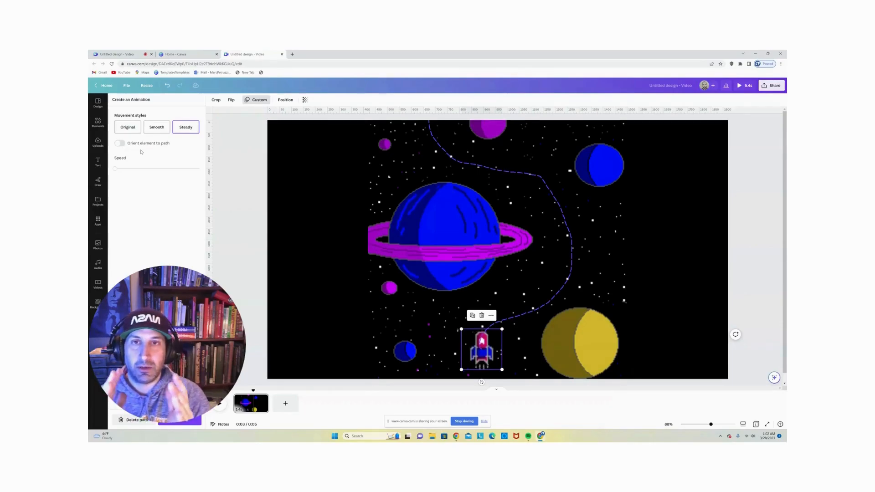
{"action": "left_click", "coordinate": [119, 144]}
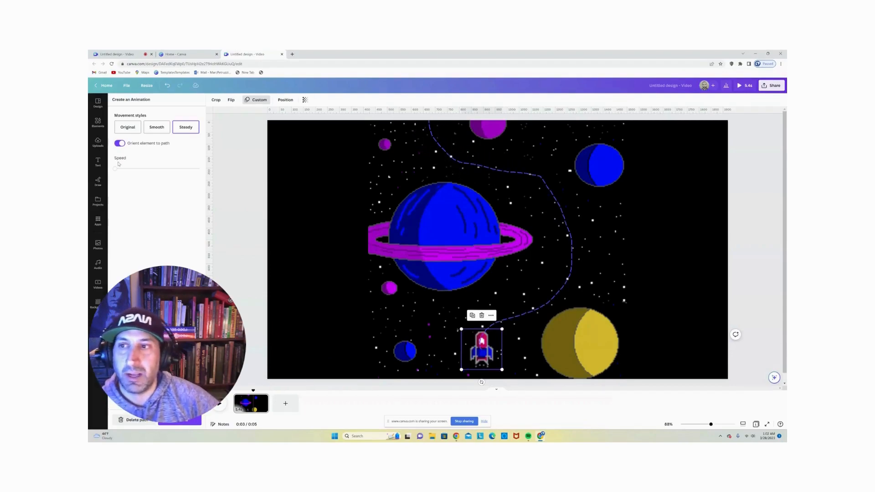
{"action": "left_click_drag", "start_coordinate": [117, 169], "coordinate": [141, 169]}
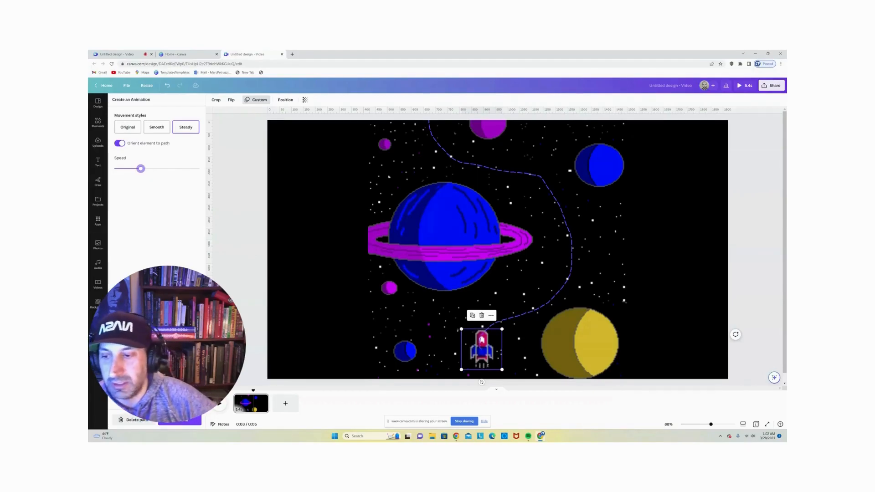
{"action": "left_click", "coordinate": [132, 420]}
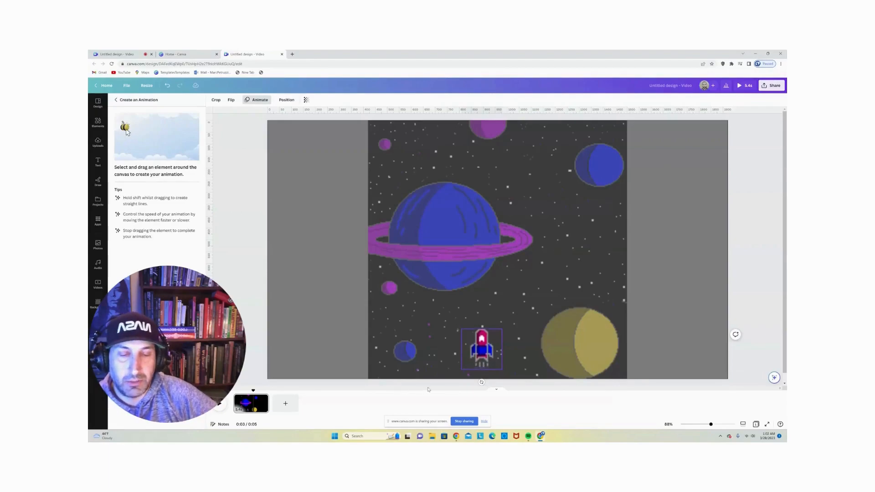
Draw a smoothly curved rocket path between the planets and off the upper edge, oriented to path, Steady, at about half speed.
{"action": "mouse_move", "coordinate": [482, 356]}
{"action": "left_mouse_down"}
{"action": "mouse_move", "coordinate": [500, 317]}
{"action": "mouse_move", "coordinate": [543, 294]}
{"action": "mouse_move", "coordinate": [574, 245]}
{"action": "mouse_move", "coordinate": [561, 197]}
{"action": "mouse_move", "coordinate": [443, 140]}
{"action": "mouse_move", "coordinate": [431, 110]}
{"action": "left_mouse_up"}
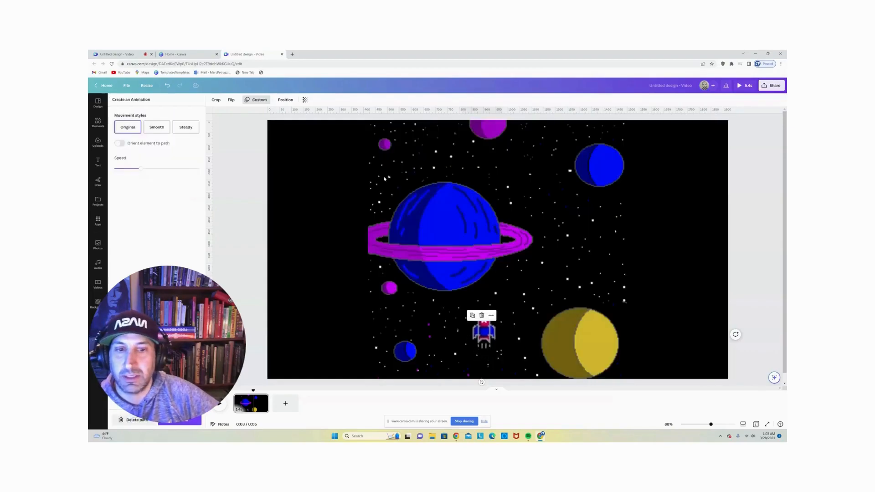
{"action": "left_click", "coordinate": [119, 143]}
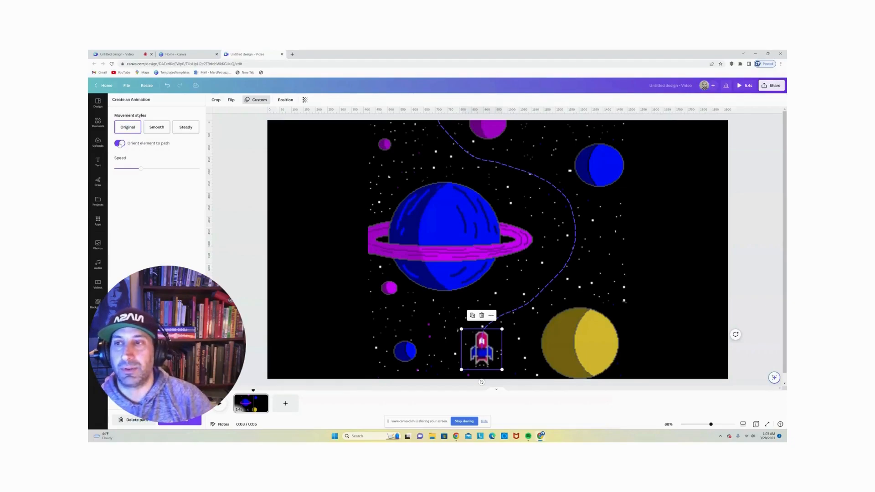
{"action": "left_click", "coordinate": [192, 129]}
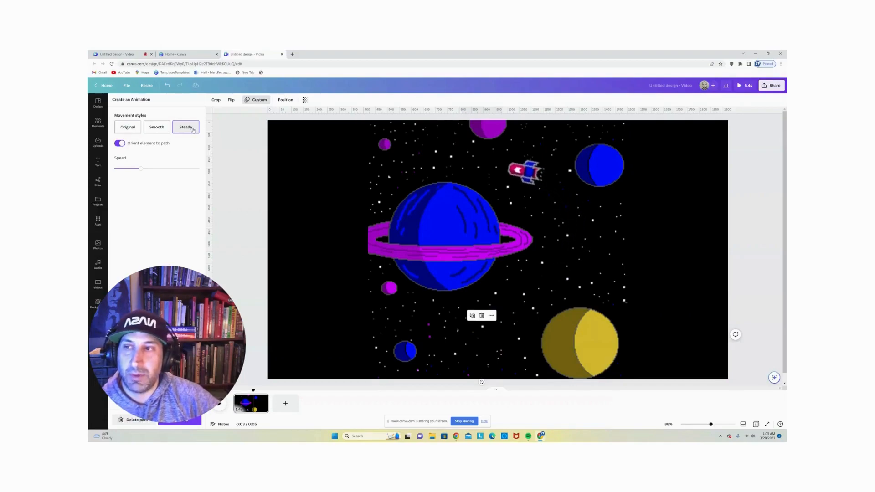
{"action": "left_click_drag", "start_coordinate": [137, 170], "coordinate": [161, 170]}
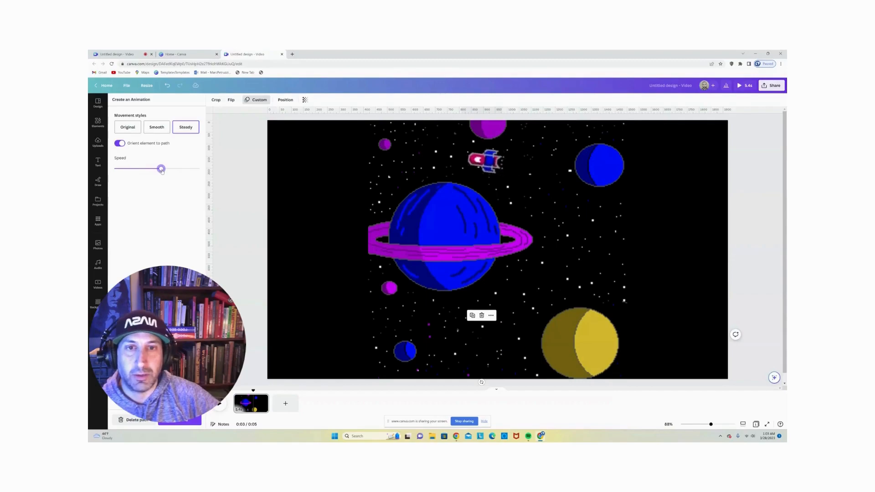